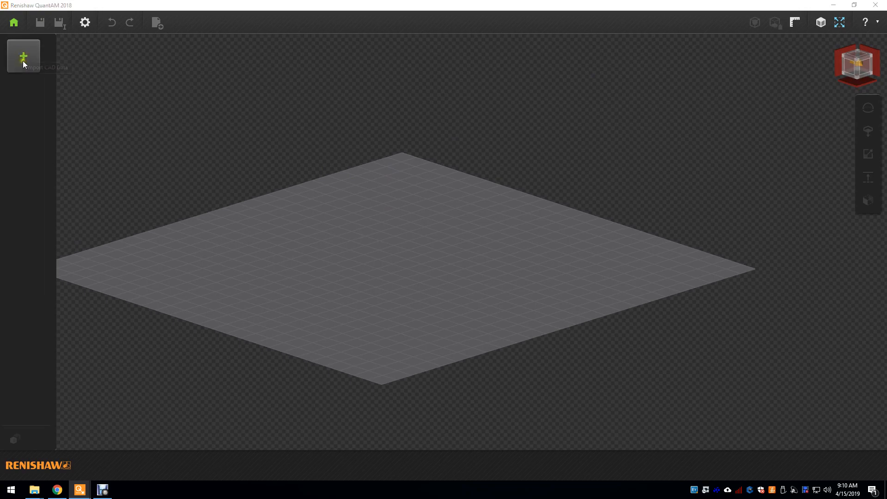
Import part1_s.stl from the Downloads folder and lay the upright block down on one of its long side faces
left_click(138, 120)
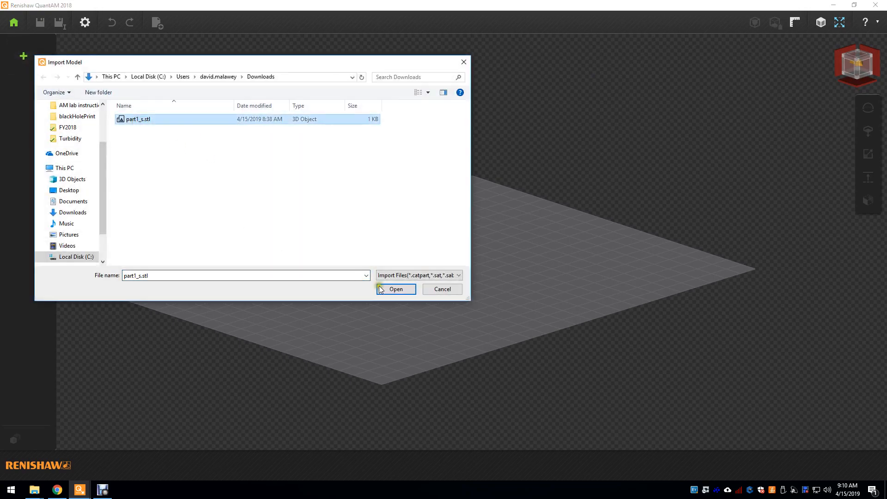
left_click(395, 288)
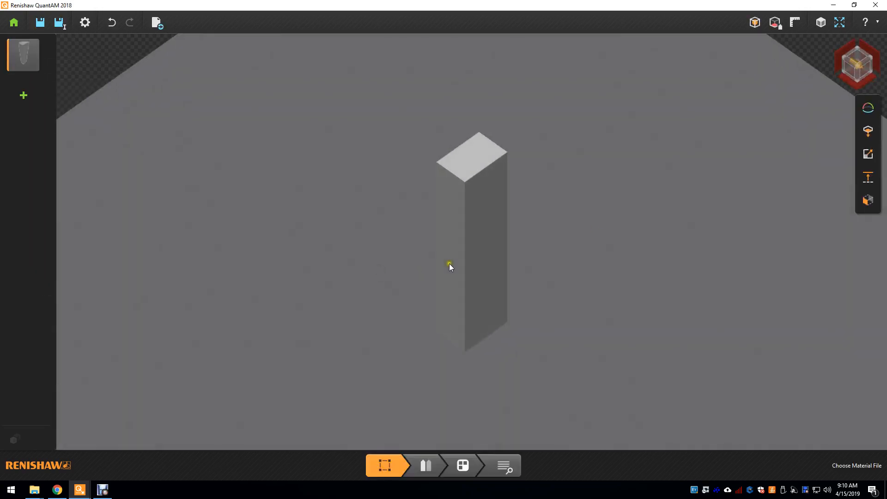
left_click(868, 132)
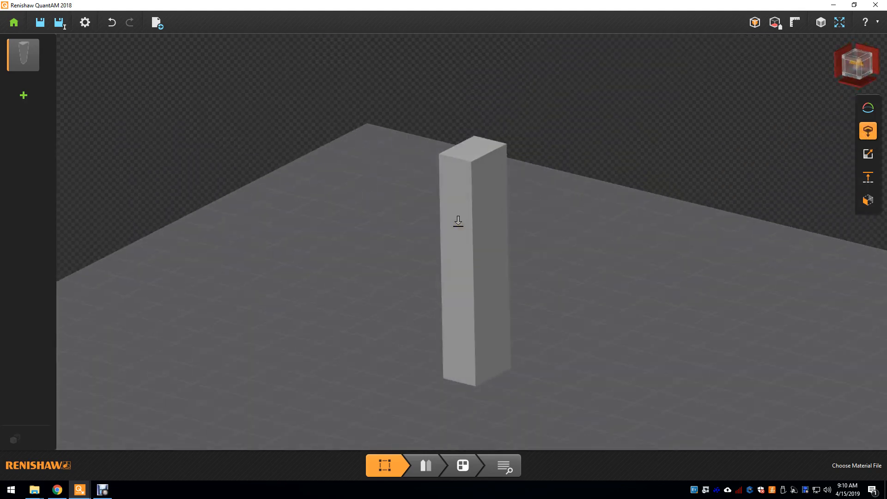
left_click(457, 222)
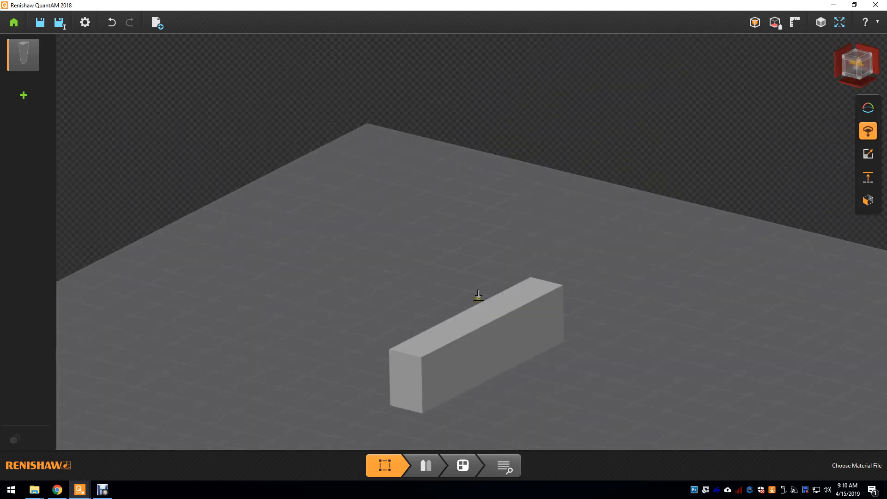
Raise the block above the build plate with a Z offset of 2
left_click(868, 177)
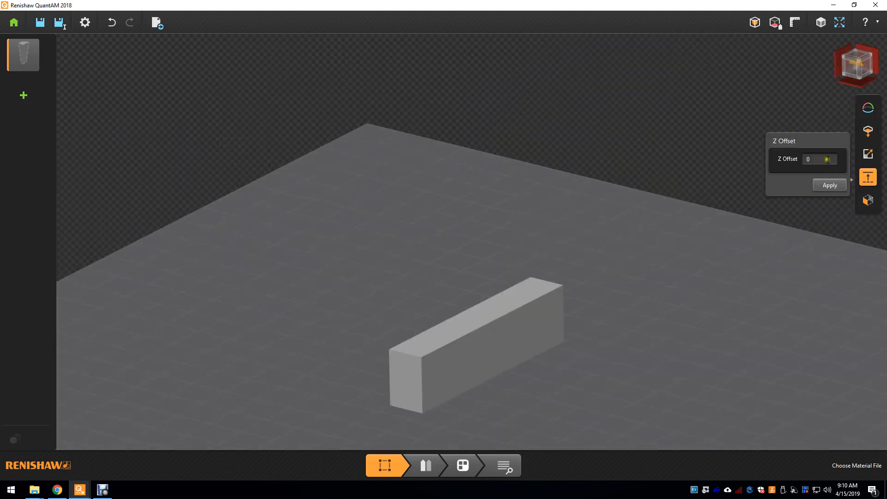
type("2")
key("Return")
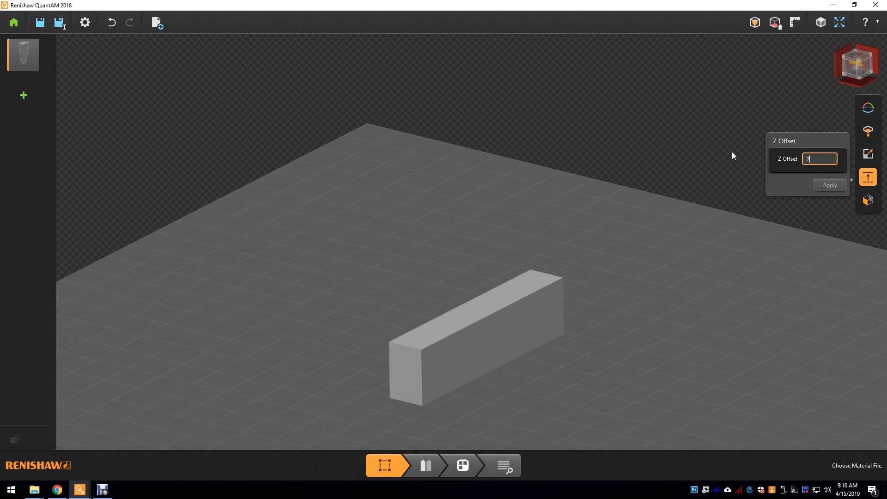
right_click_drag(669, 198, 571, 316)
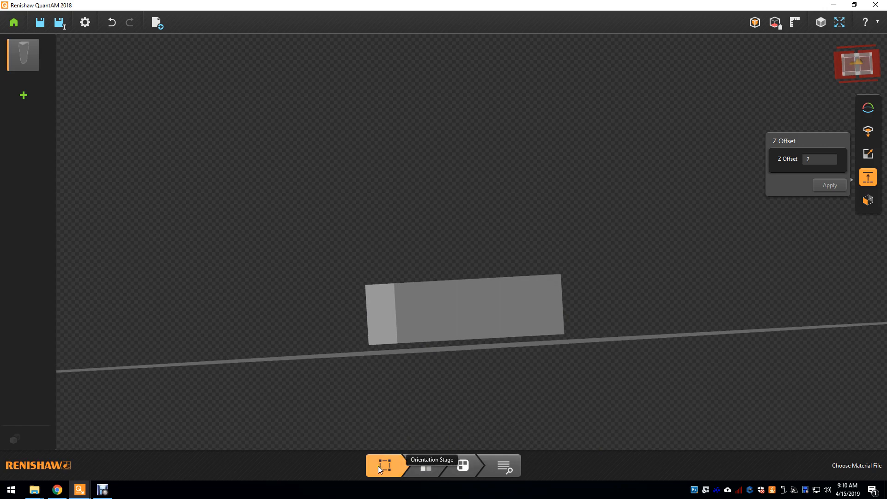
Go to the support stage and choose the built-in Medium supports style for the block
left_click(426, 466)
right_click_drag(480, 262, 405, 328)
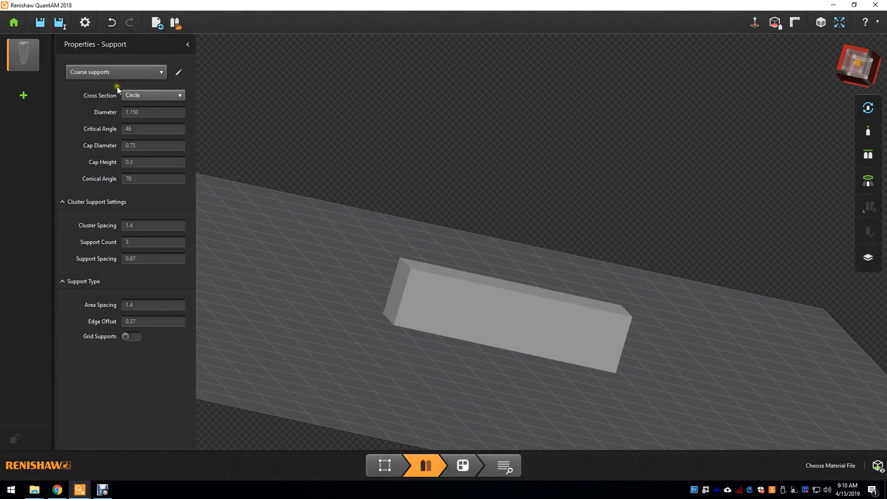
left_click(115, 73)
scroll(108, 111, "up", 1)
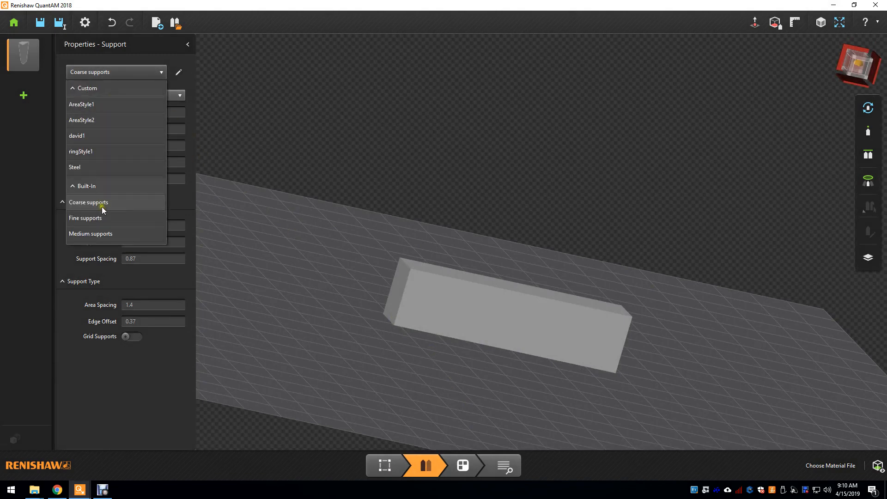
left_click(93, 233)
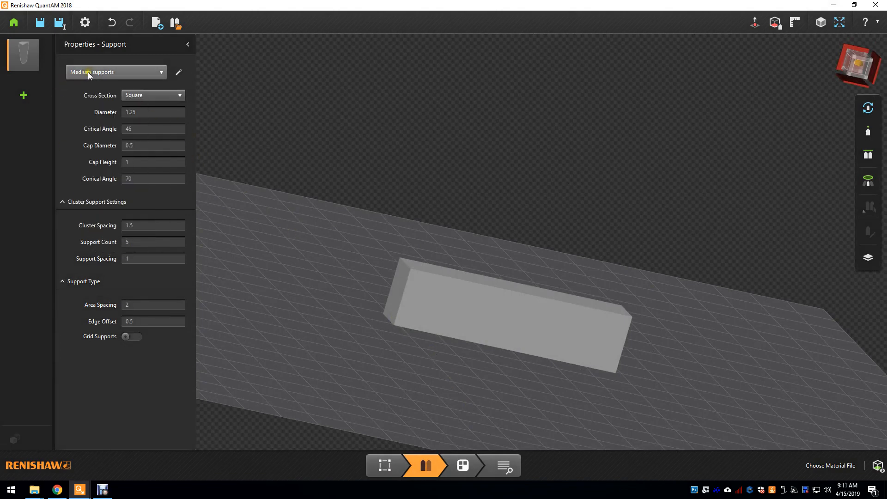
Highlight the block's overhanging underside and auto-generate point supports beneath it
middle_click_drag(656, 250, 656, 180)
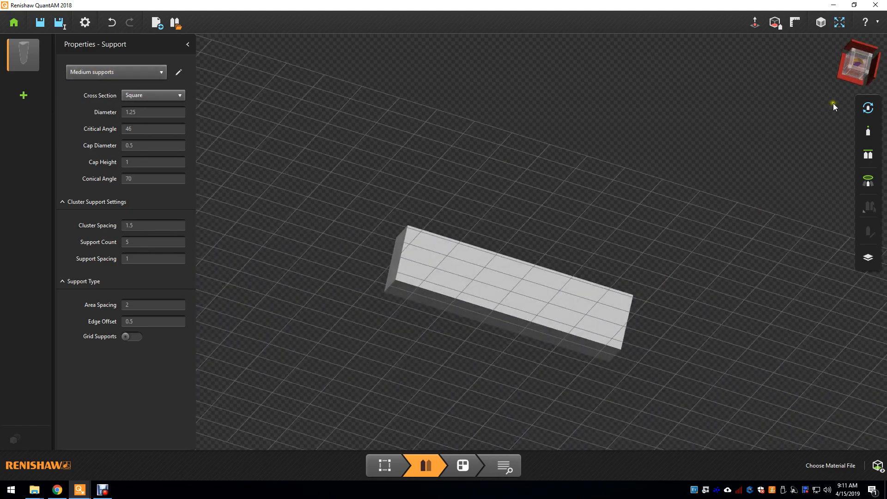
left_click(779, 22)
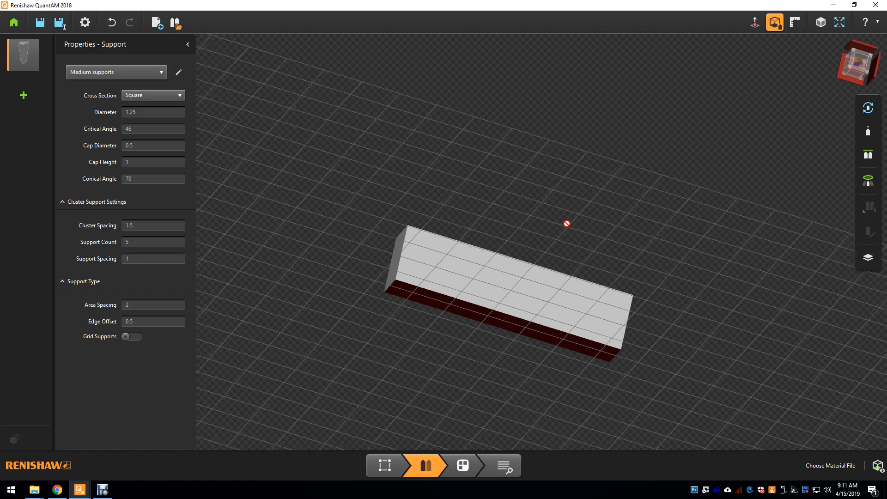
middle_click_drag(570, 222, 650, 210)
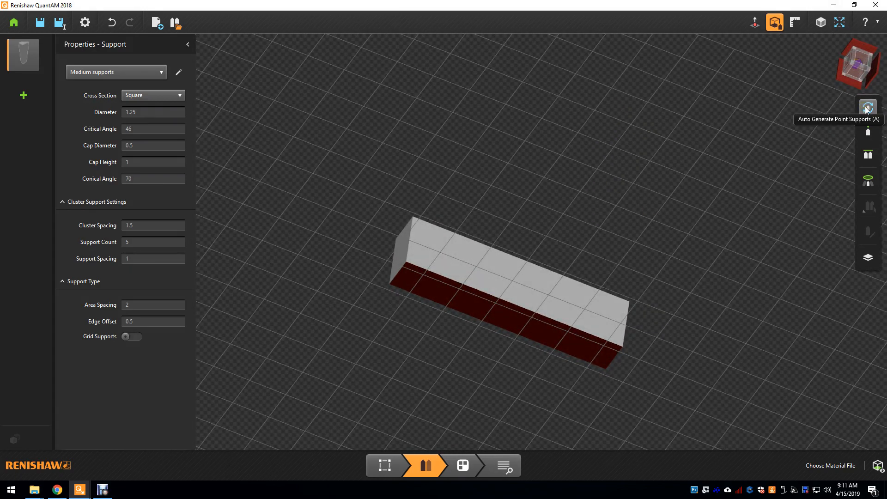
left_click(866, 108)
scroll(467, 300, "up", 5)
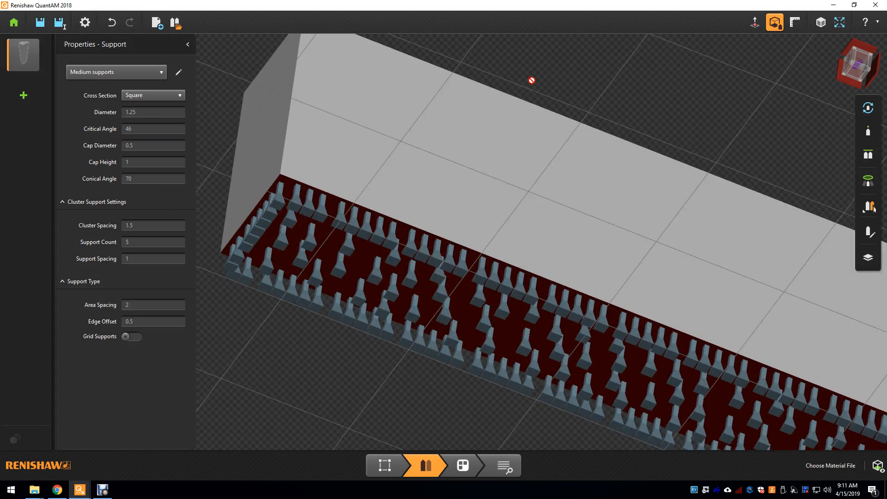
middle_click_drag(538, 72, 518, 110)
right_click_drag(518, 110, 414, 219)
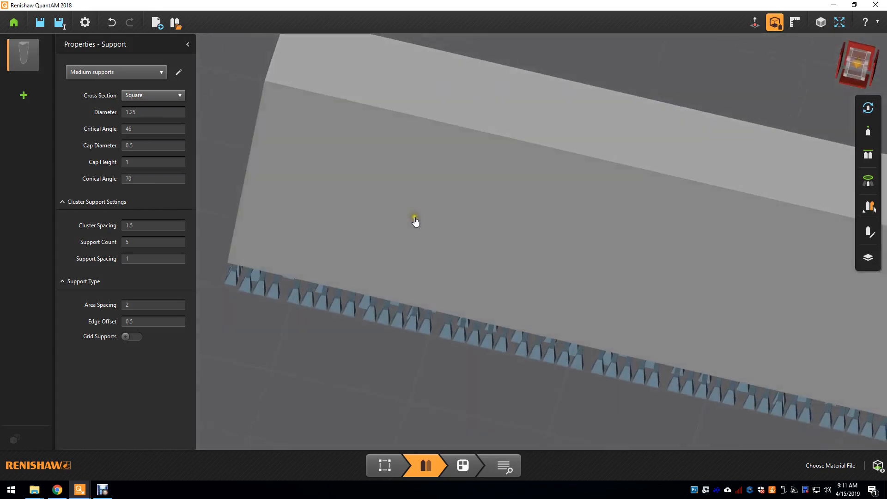
middle_click_drag(406, 211, 330, 221)
scroll(347, 222, "down", 5)
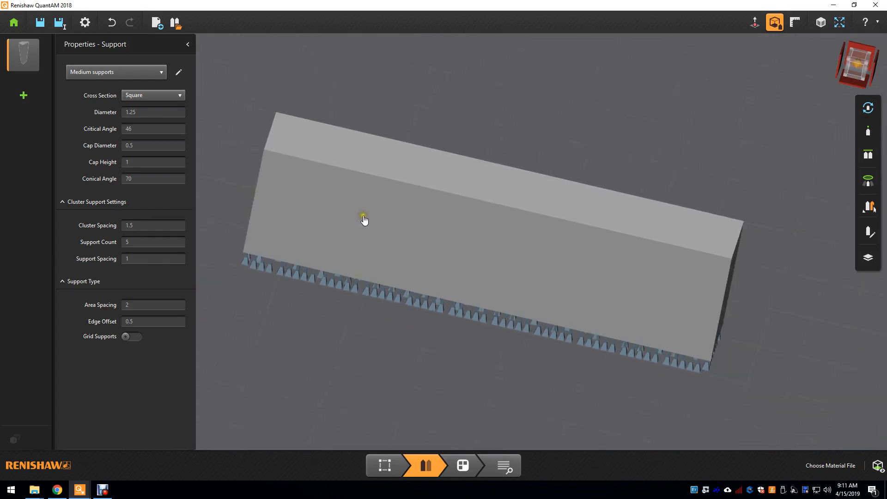
Go to the layout stage and instance the supported block into a row of three side by side
left_click(463, 465)
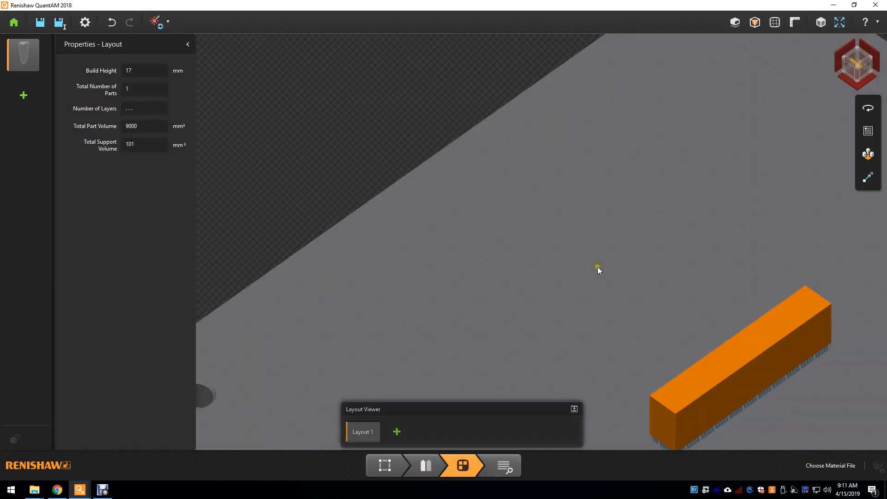
scroll(476, 196, "down", 3)
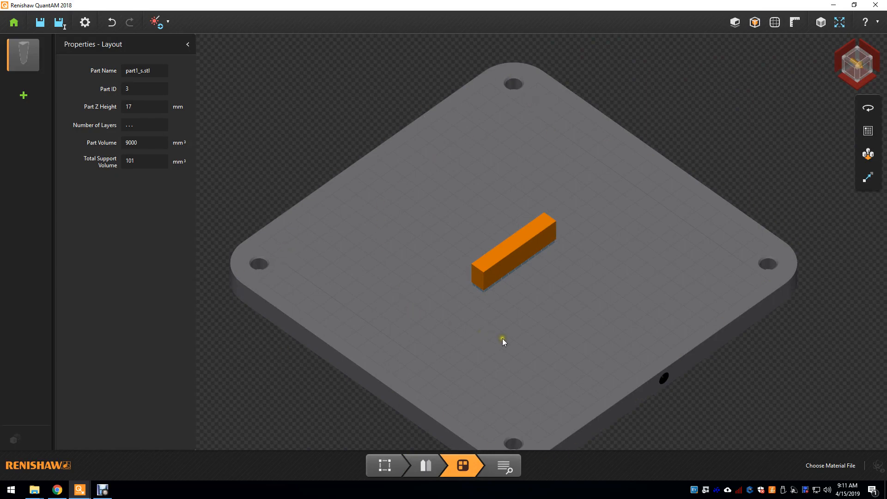
left_click(868, 132)
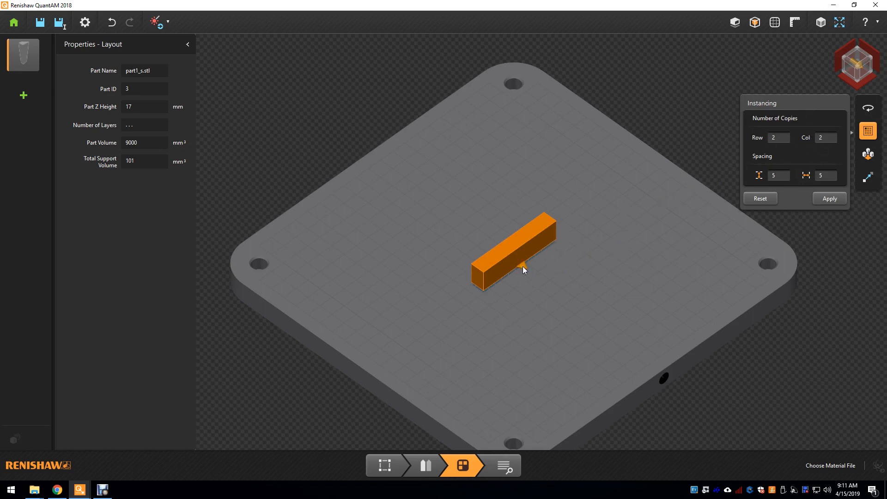
left_click_drag(522, 266, 561, 293)
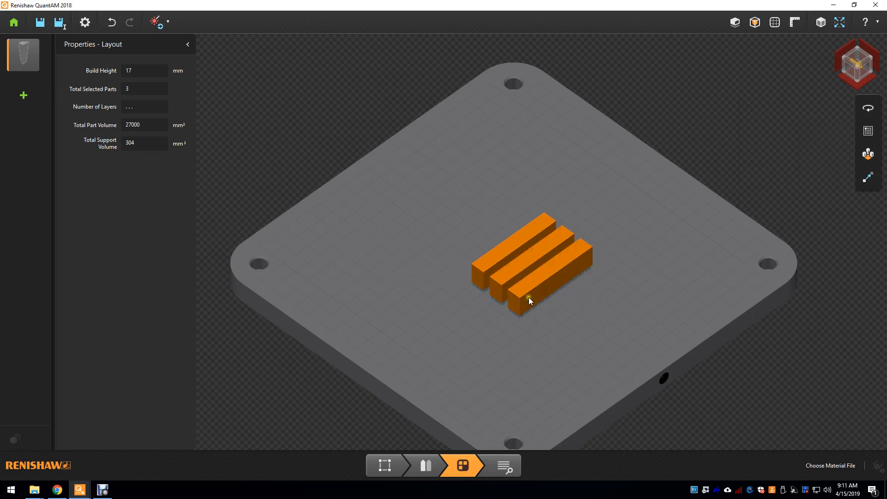
Select all three blocks and move them together beside the build plate's rear corner hole
left_click(439, 213)
mouse_move(439, 212)
middle_mouse_down()
mouse_move(616, 330)
mouse_move(453, 215)
middle_mouse_up()
left_click(521, 239)
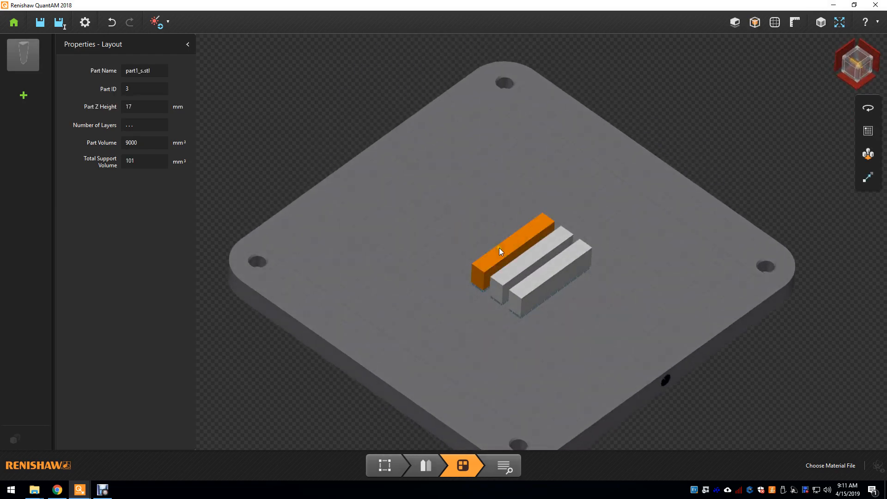
left_click(464, 242)
left_click_drag(447, 193, 627, 347)
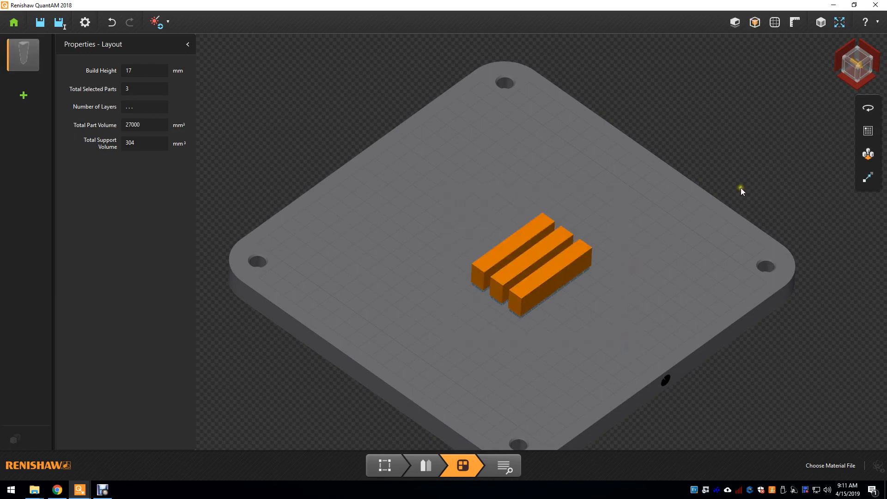
left_click_drag(534, 230, 477, 106)
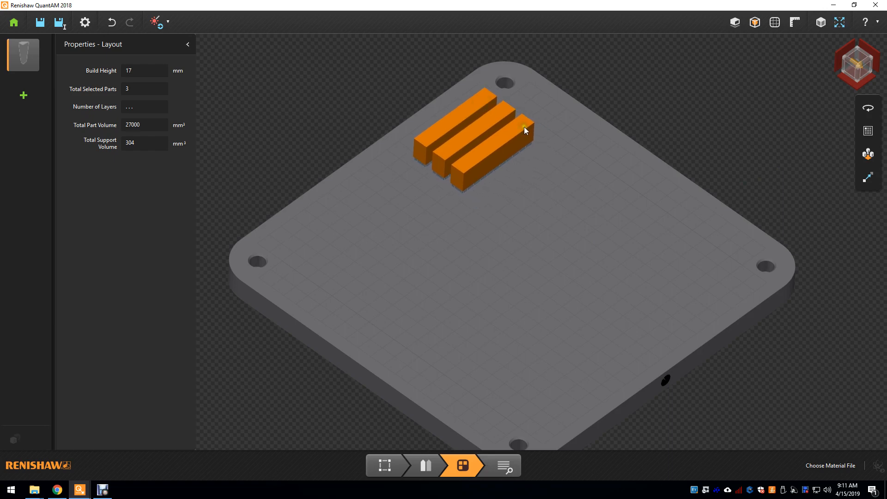
Reselect the three blocks and instance them once lengthwise along the plate edge to make six parts
left_click(548, 138)
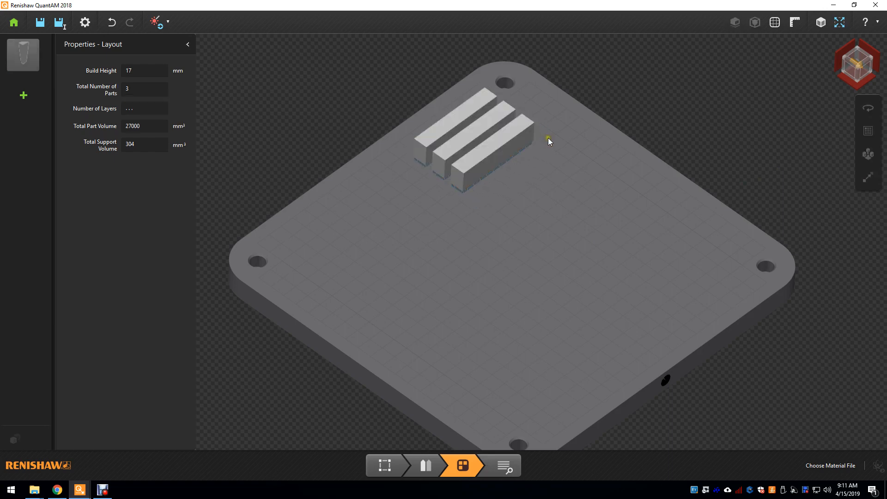
left_click(434, 130)
left_click(480, 160)
left_click_drag(381, 67, 567, 208)
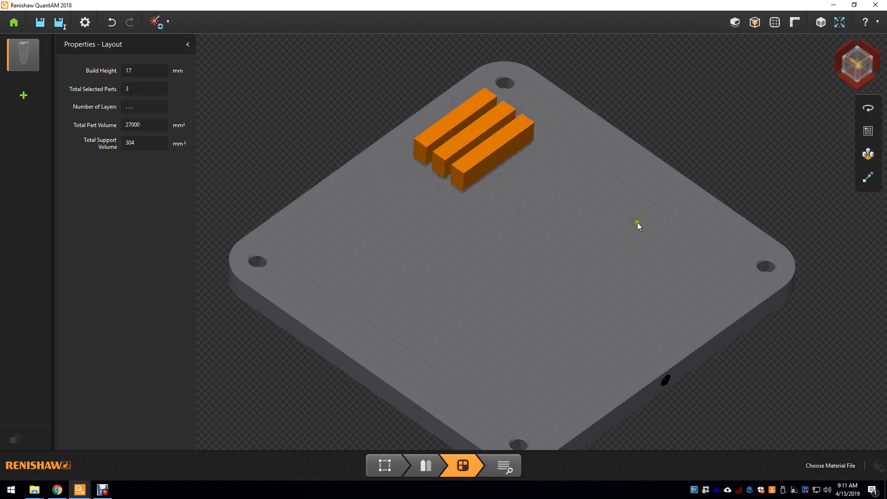
left_click(869, 132)
left_click_drag(432, 172, 333, 230)
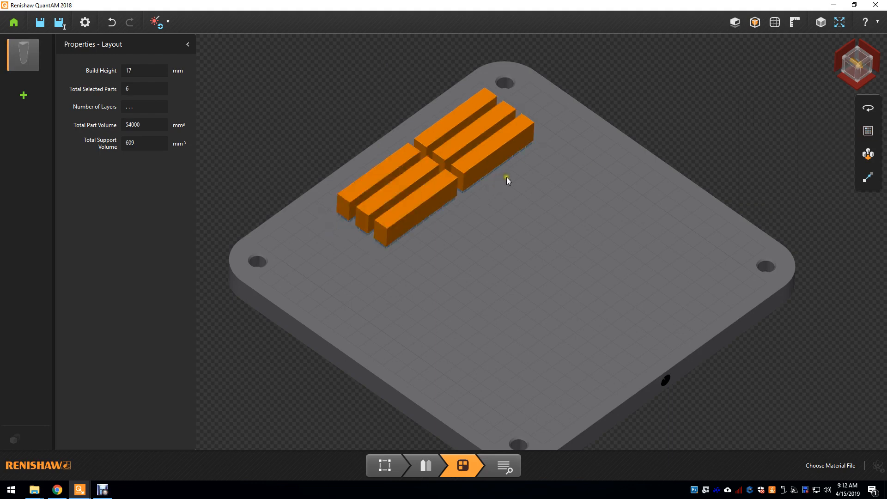
Assign the material file SS316L_200_1121_01-A_50um_STRIPE to the build
right_click_drag(550, 171, 505, 180)
middle_click_drag(504, 180, 531, 210)
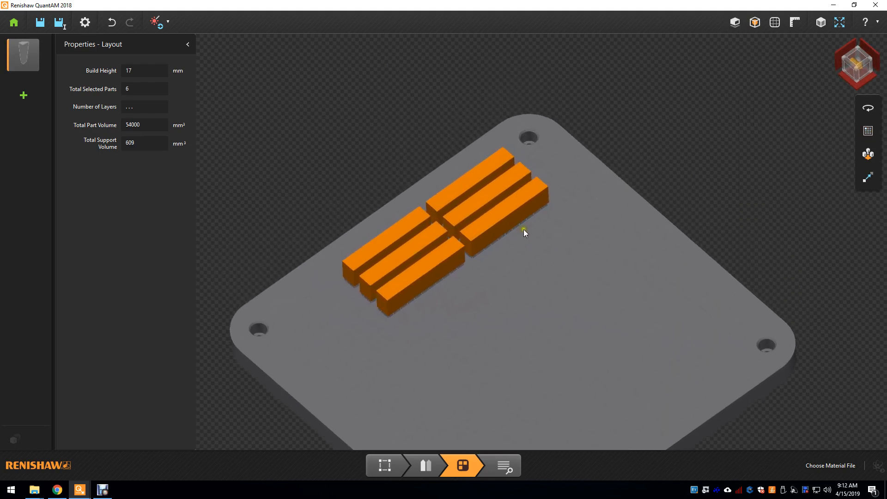
left_click(830, 465)
left_click(470, 96)
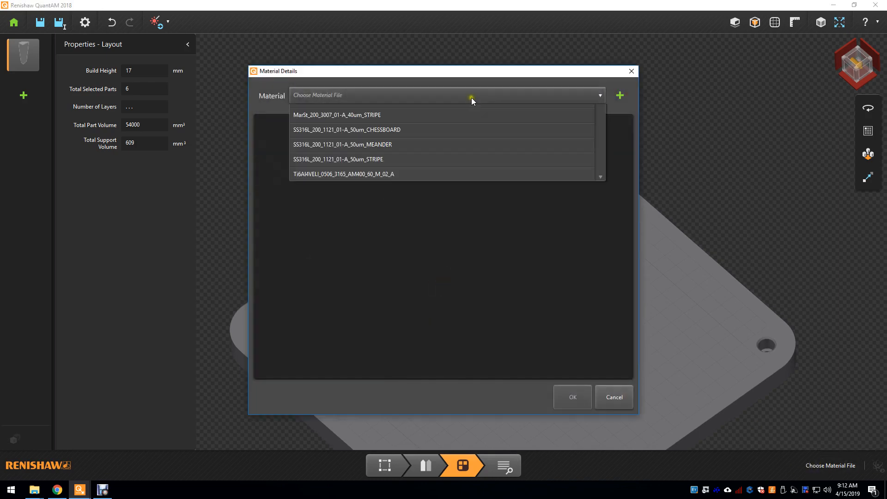
left_click(375, 209)
left_click(425, 101)
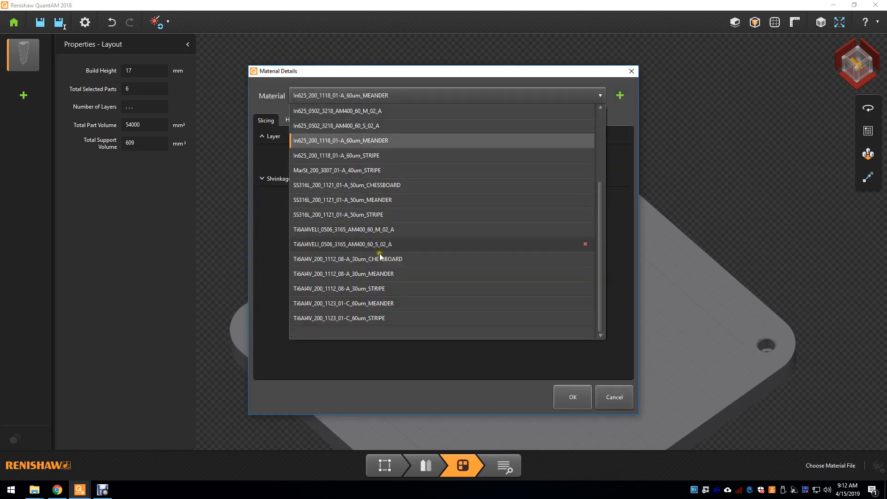
left_click(401, 214)
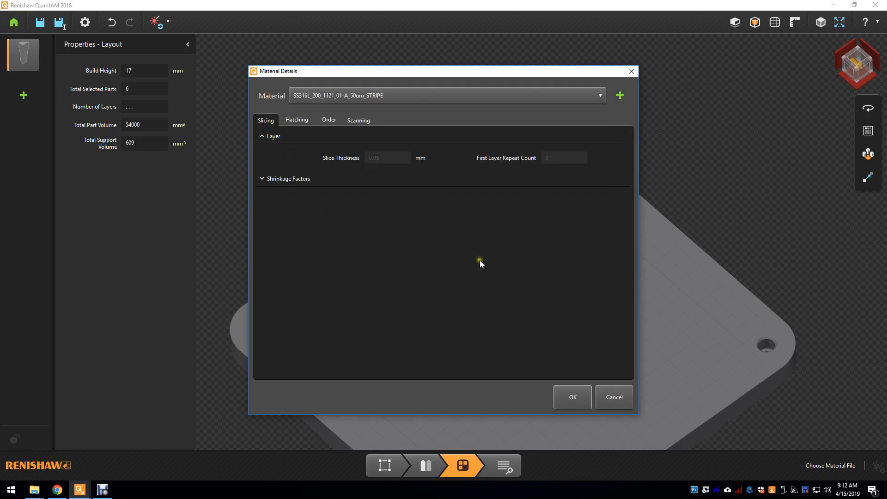
left_click(577, 398)
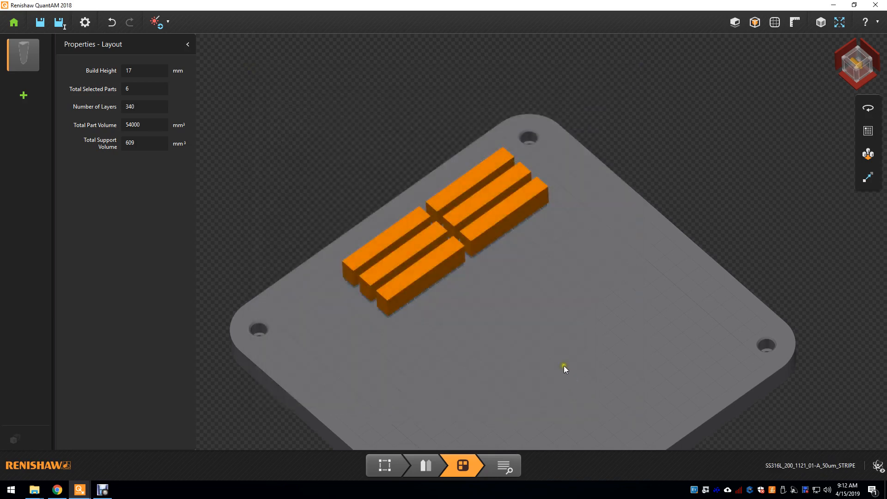
Open the Material Viewer, select part 1 and display its Scan Upskin parameters
left_click(877, 465)
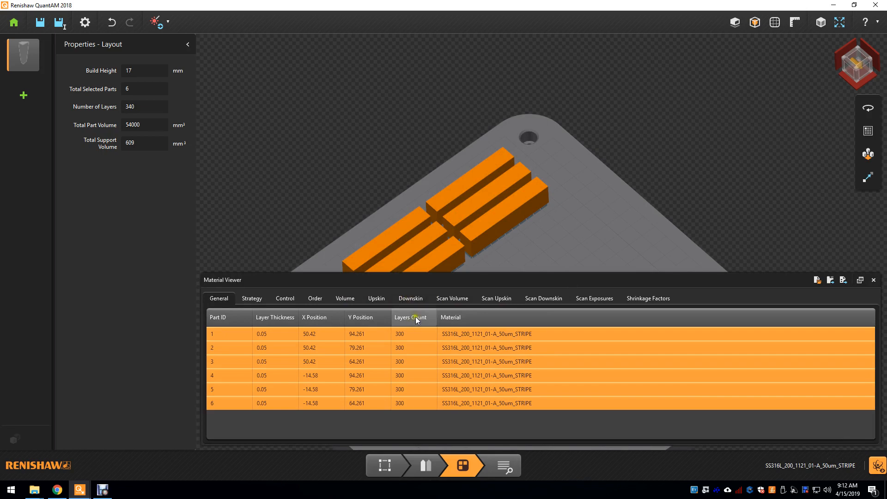
left_click(228, 334)
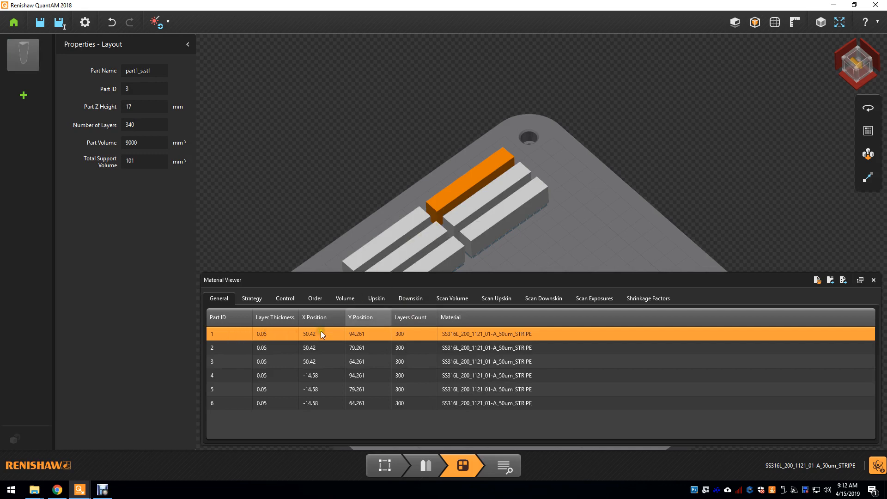
left_click(292, 348)
left_click(290, 337)
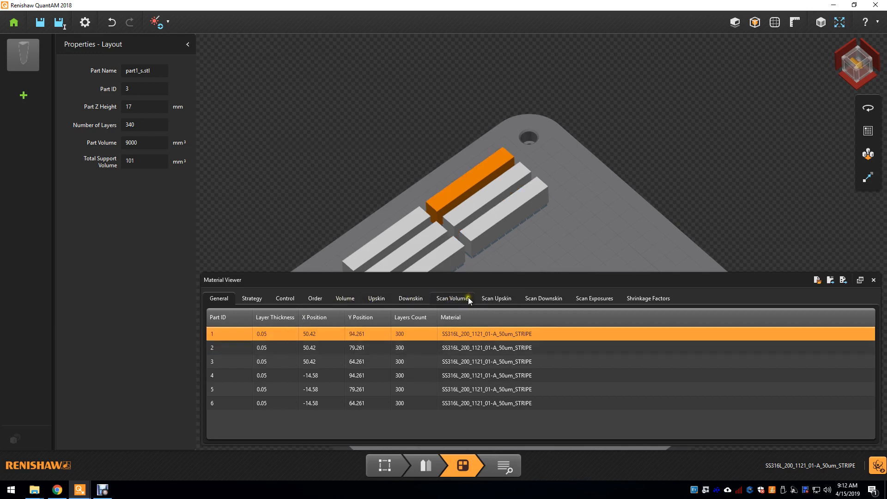
left_click(489, 301)
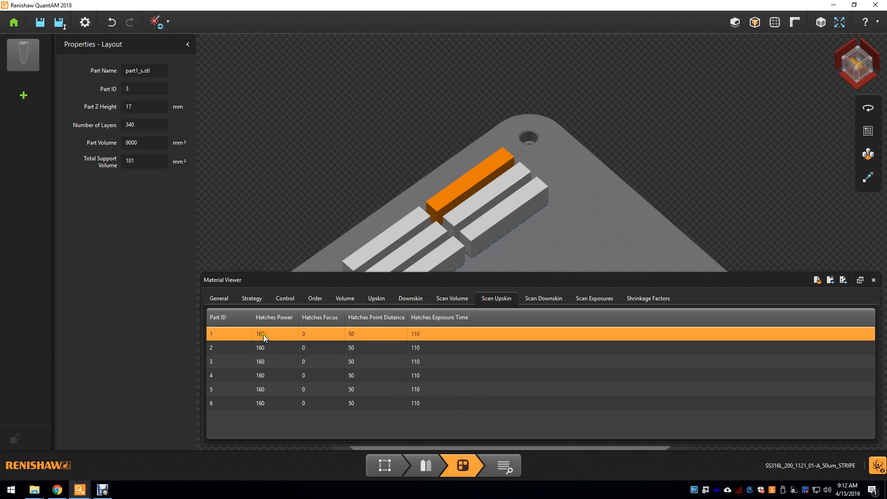
Review part 1's Scan Volume hatch power, point distance and exposure time, and close the Material Viewer
left_click(451, 298)
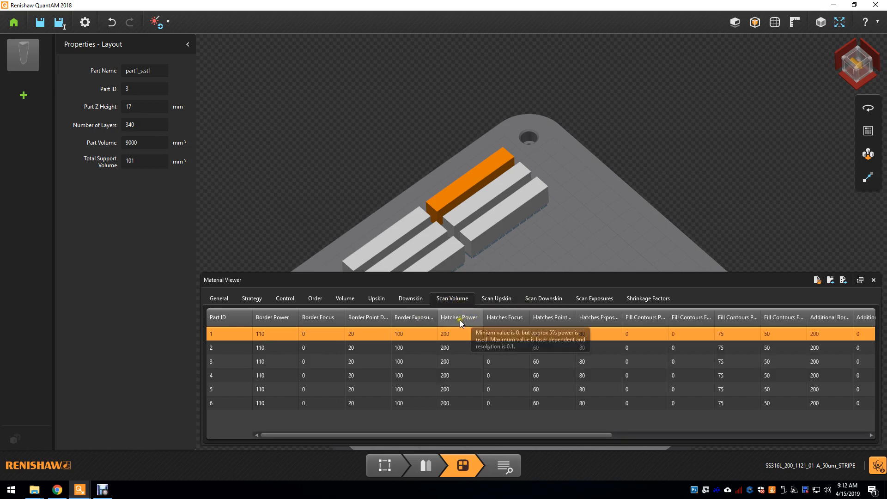
mouse_move(520, 320)
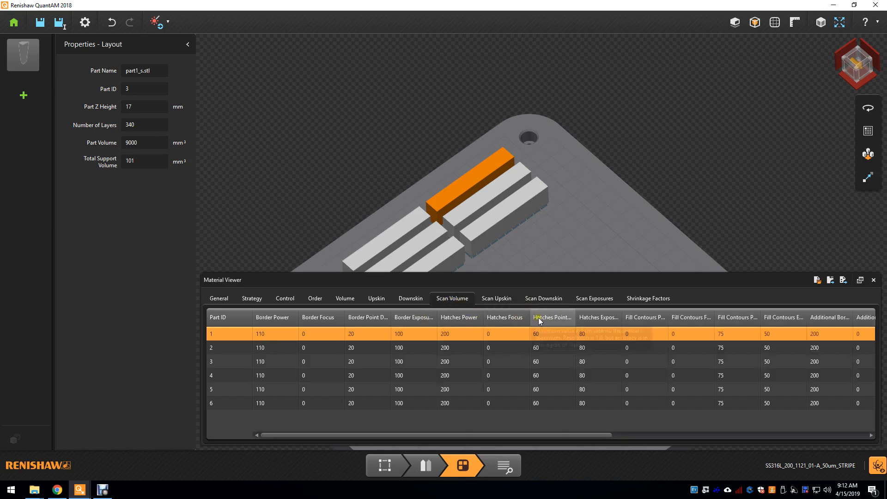
mouse_move(554, 319)
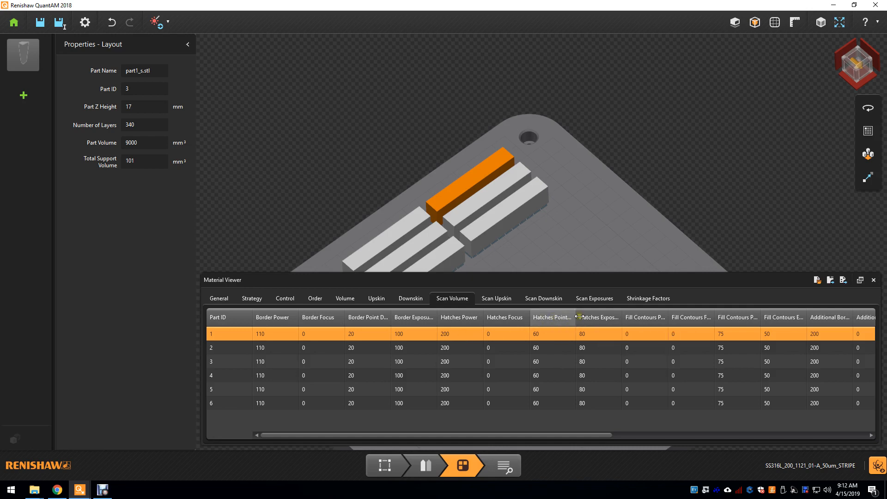
mouse_move(603, 319)
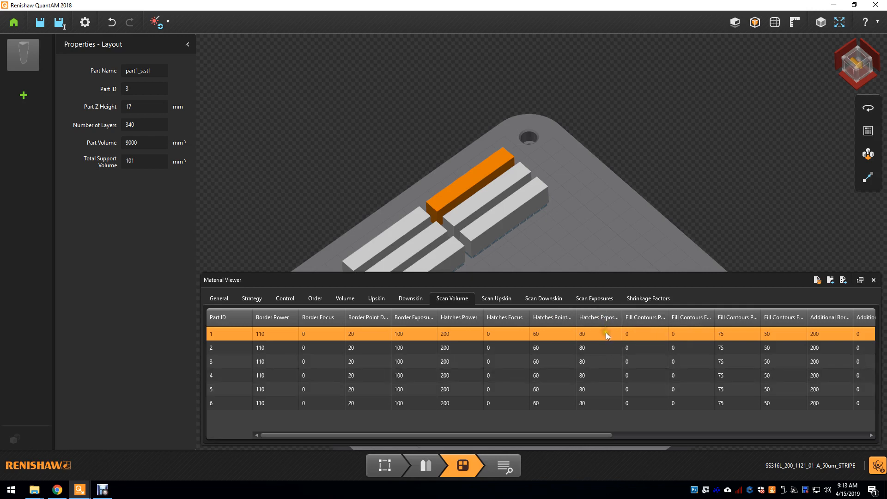
left_click(559, 257)
left_click(873, 280)
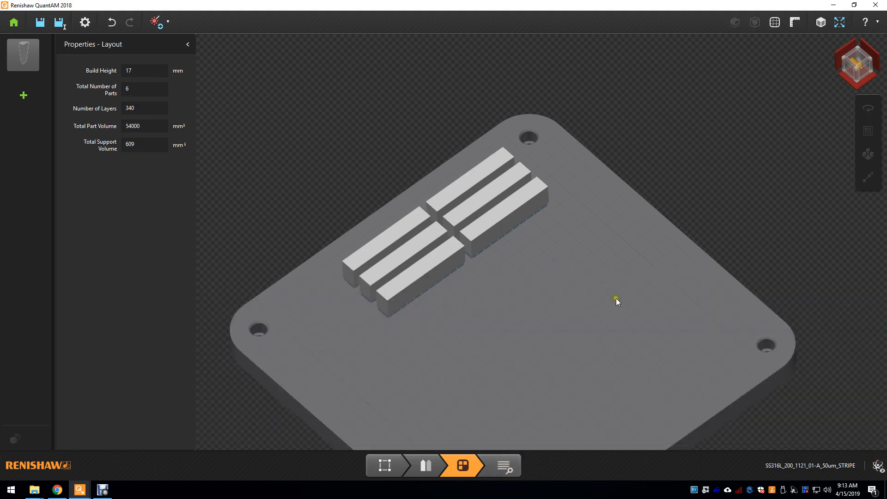
Enter the build's Review stage and examine the top layer's hatch pattern at a block corner
left_click(504, 470)
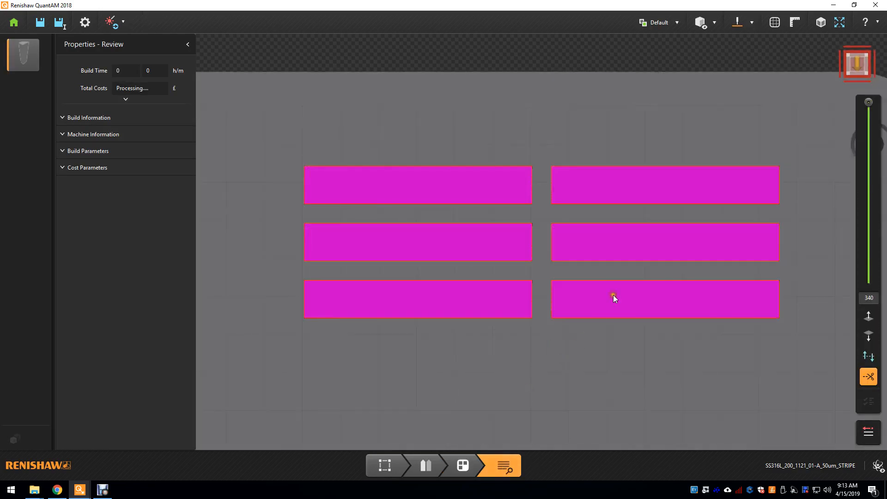
scroll(763, 175, "up", 4)
middle_click_drag(745, 212, 760, 129)
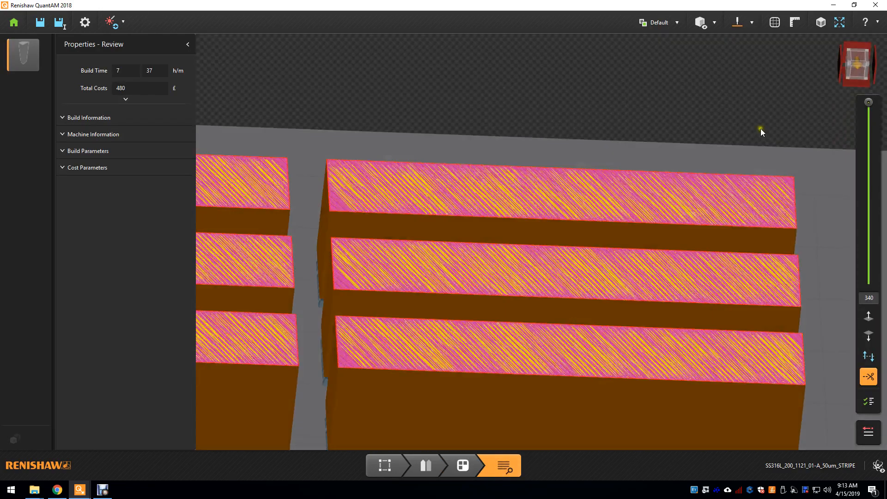
scroll(808, 389, "up", 8)
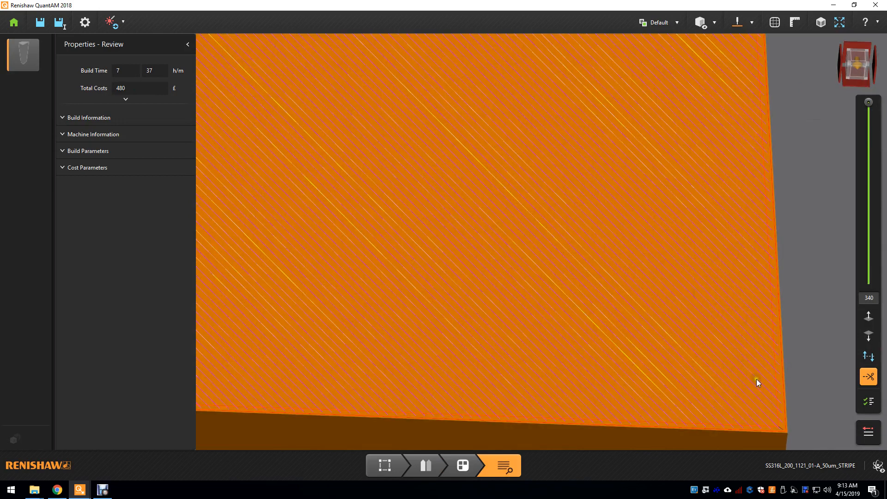
scroll(771, 394, "up", 3)
middle_click_drag(807, 381, 772, 329)
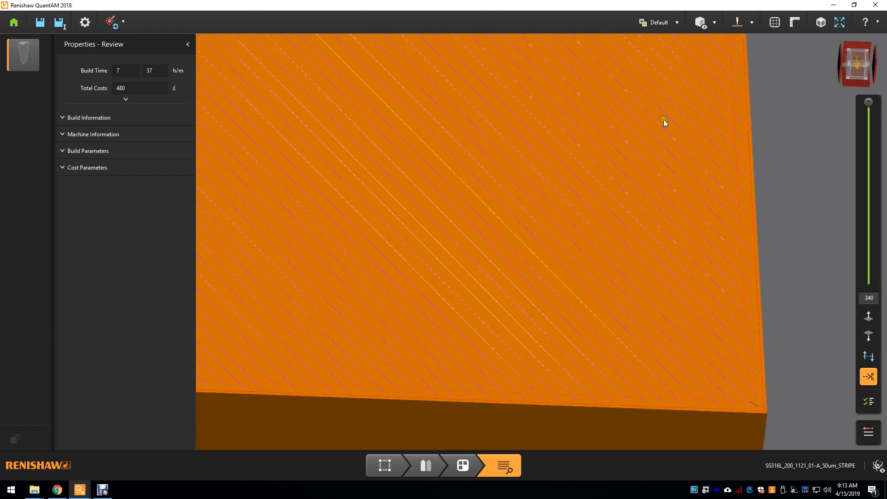
Step down one layer at a time to layer 332 and compare the hatch direction between layers
left_click(869, 335)
left_click(869, 335)
left_click(869, 334)
left_click(871, 335)
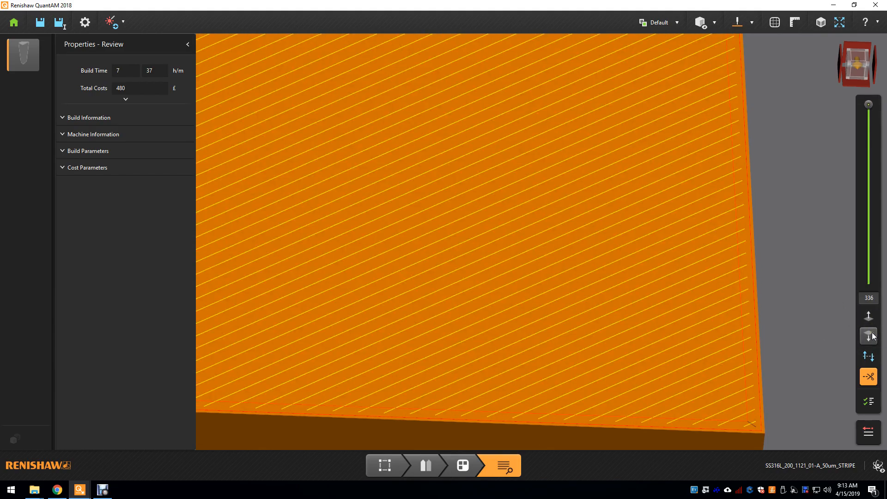
left_click(871, 335)
left_click(871, 336)
left_click(870, 335)
left_click(871, 335)
scroll(789, 356, "down", 3)
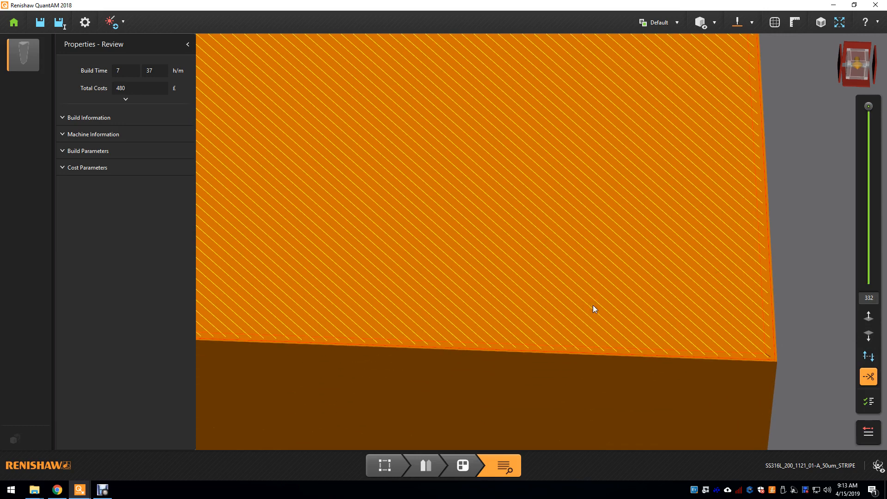
middle_click_drag(573, 248, 612, 262)
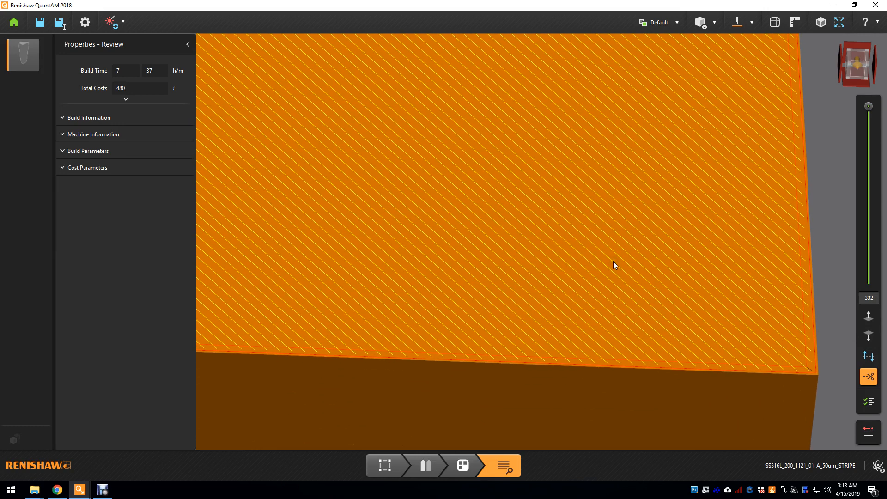
Lower the displayed slice to layer 7 and inspect the scan contours on the supports
scroll(781, 276, "down", 6)
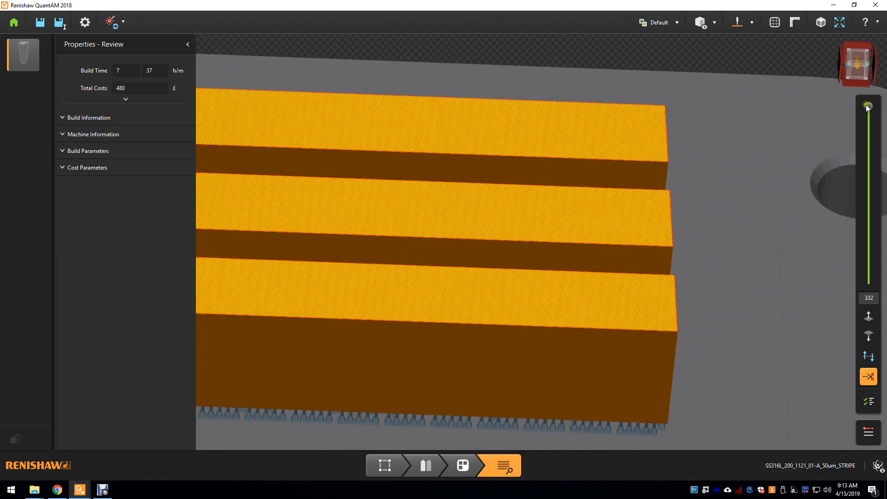
left_click_drag(867, 107, 868, 279)
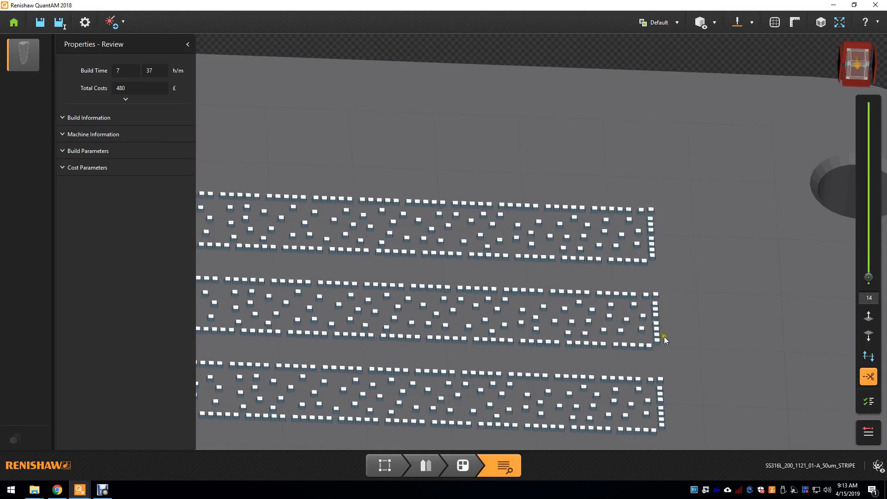
scroll(664, 339, "up", 10)
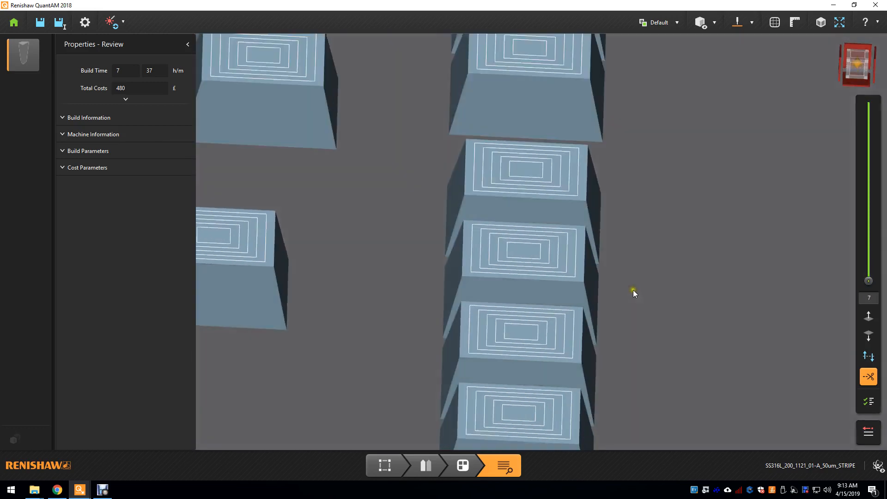
middle_click_drag(633, 289, 590, 288)
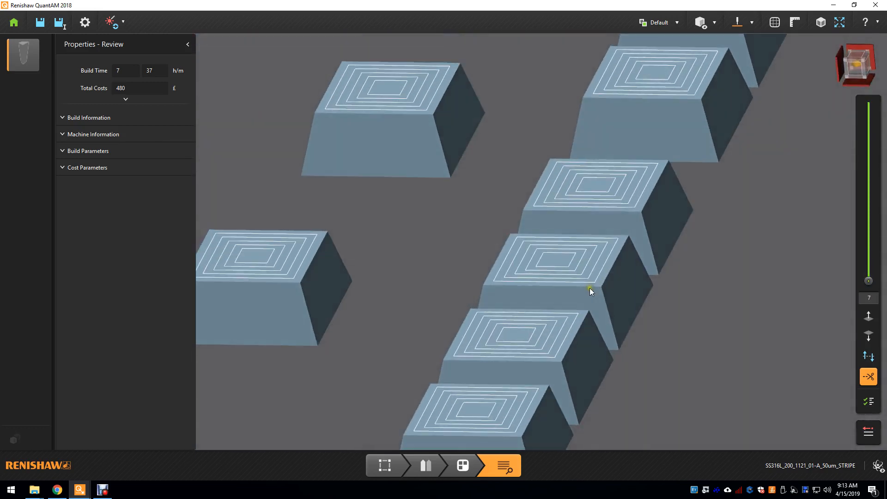
Show the layer's exposure points and examine their spacing on one support
left_click(752, 23)
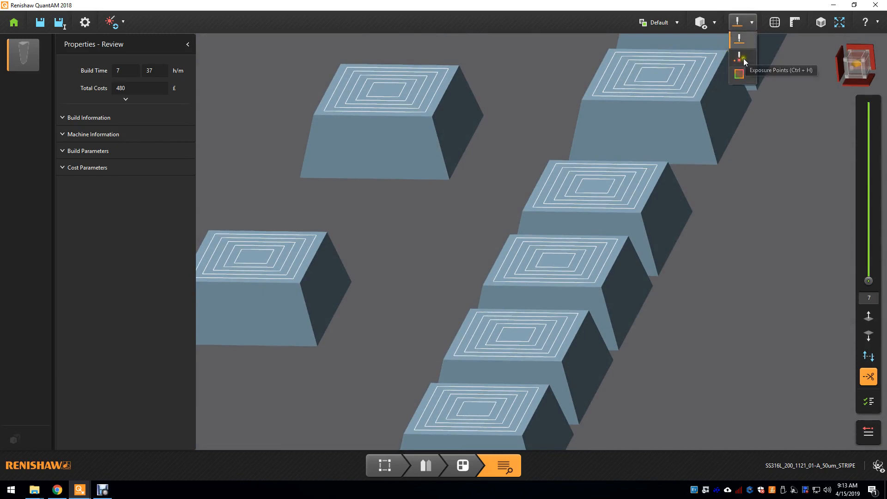
key("ctrl+h")
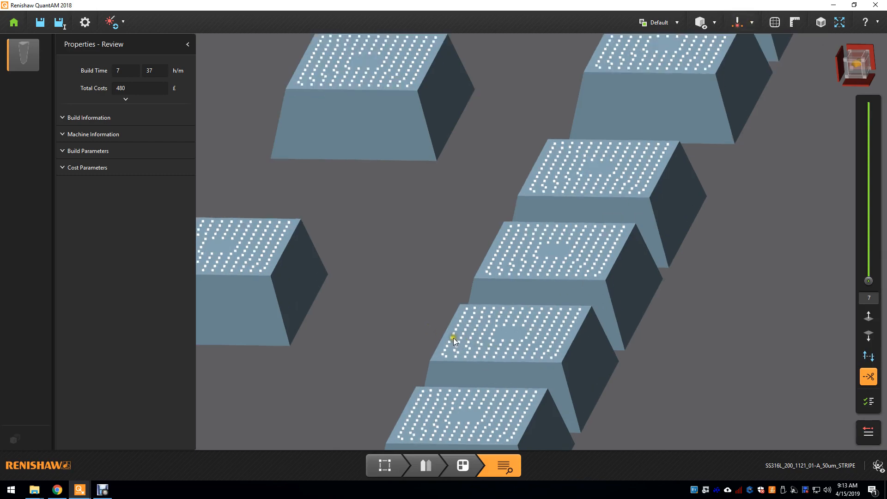
scroll(459, 340, "up", 10)
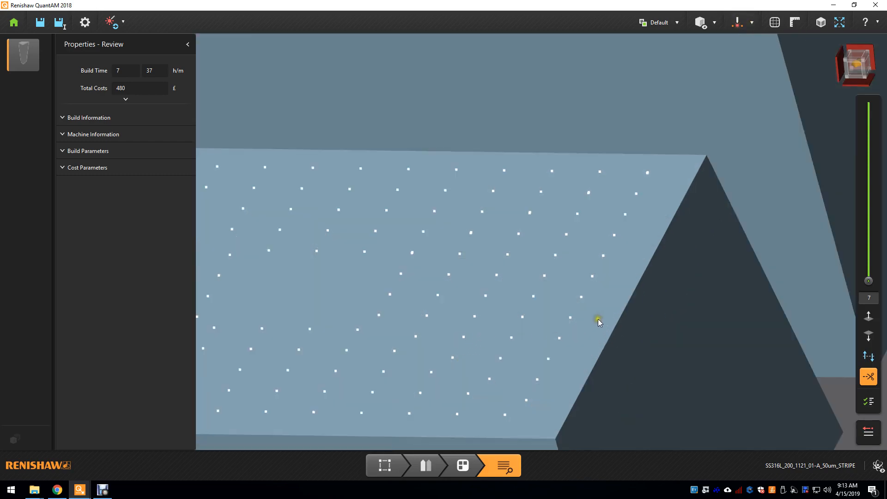
scroll(598, 320, "up", 3)
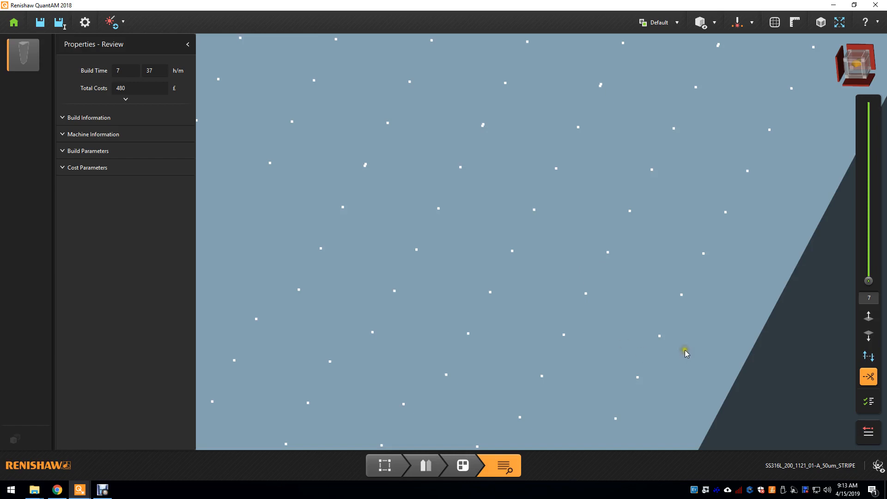
scroll(686, 350, "down", 1)
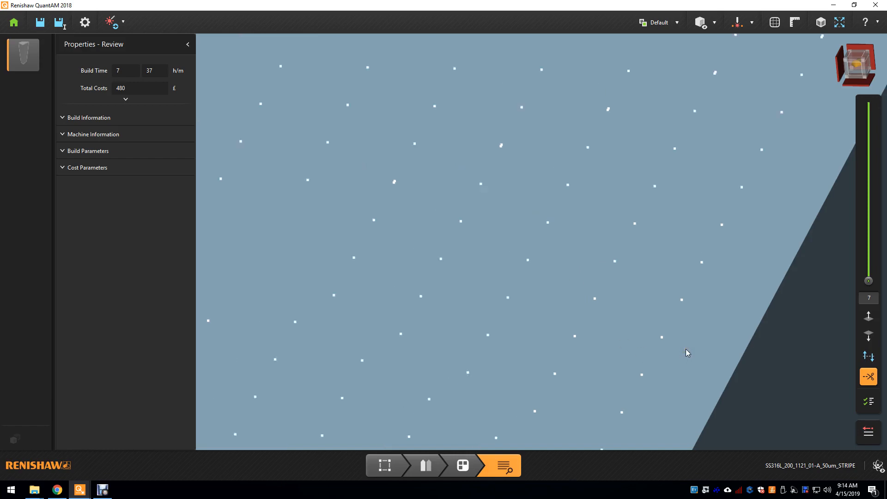
scroll(685, 348, "down", 2)
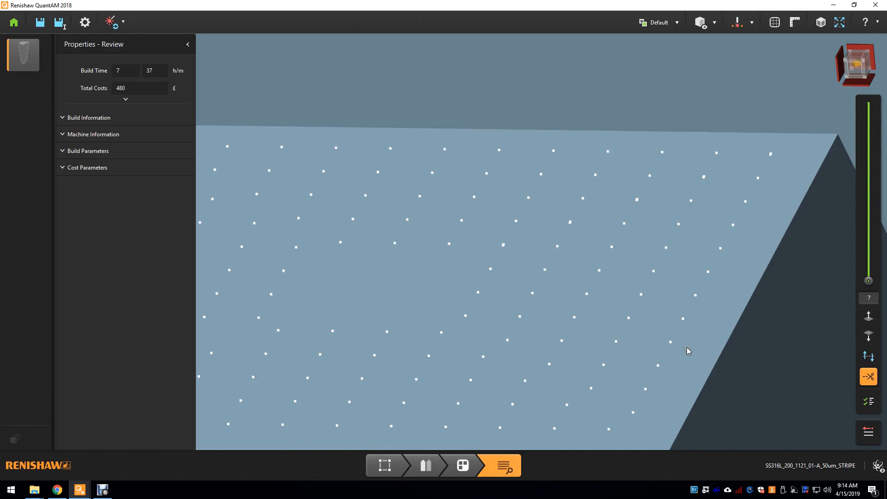
scroll(687, 347, "down", 5)
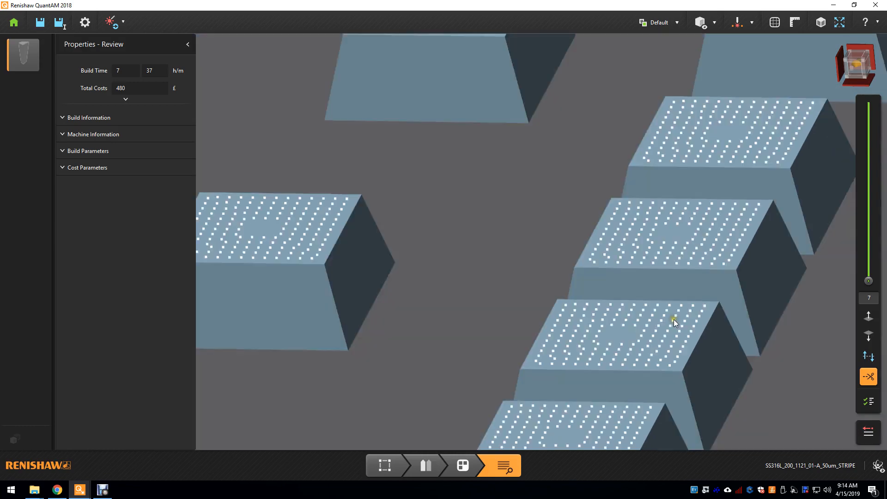
Switch the layer display from exposure points back to scan lines and view all six parts' supports
left_click(753, 25)
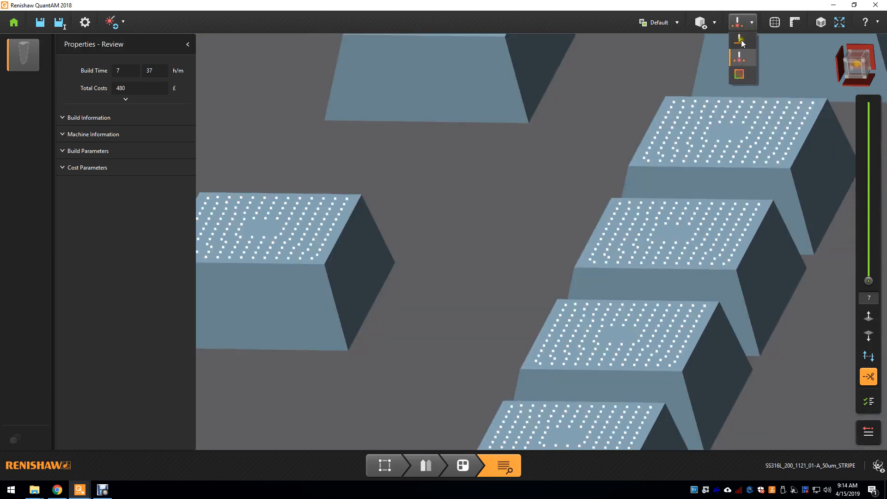
left_click(741, 42)
scroll(762, 262, "down", 10)
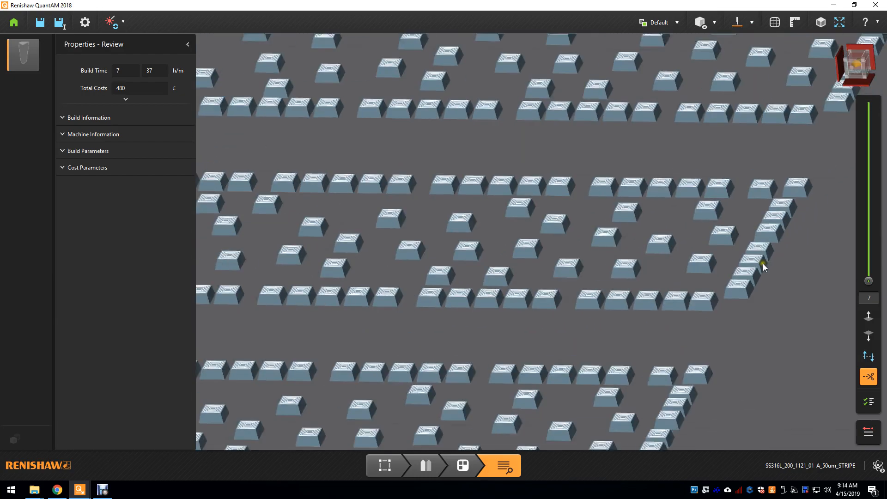
scroll(763, 262, "down", 4)
scroll(614, 222, "up", 5)
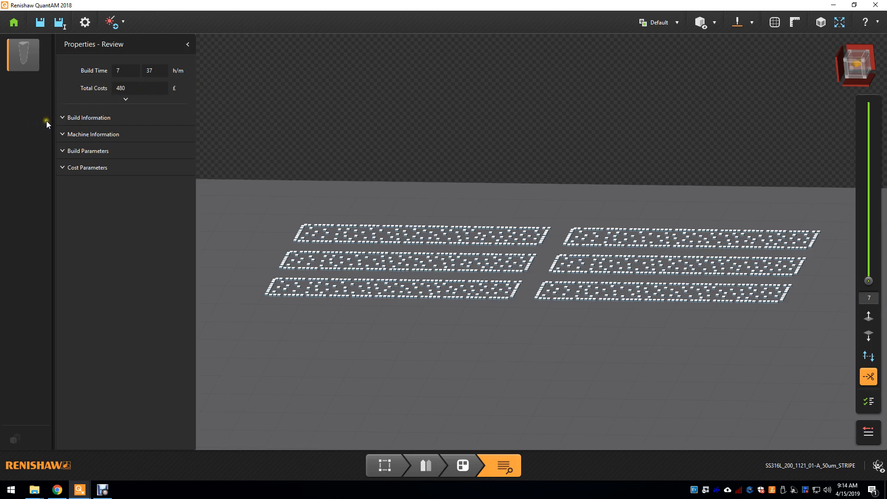
Expand the Build Information section to review the build height, layer count and total volumes
left_click(64, 118)
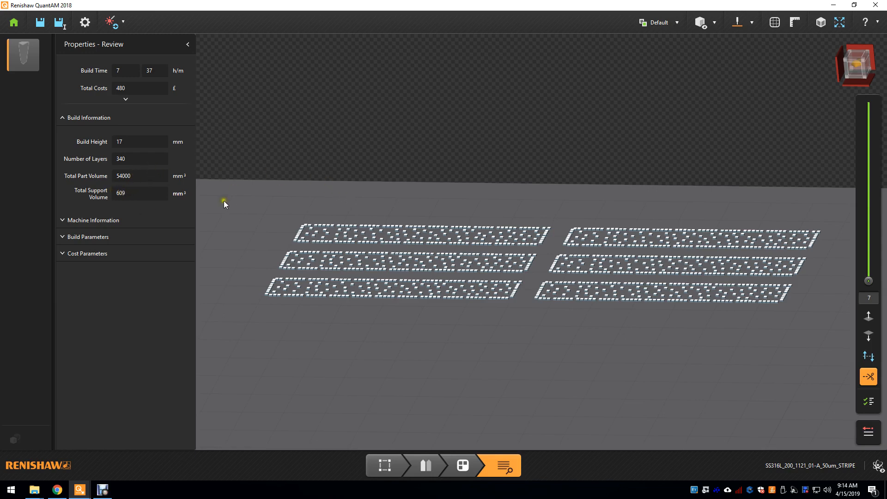
middle_click_drag(363, 189, 345, 195)
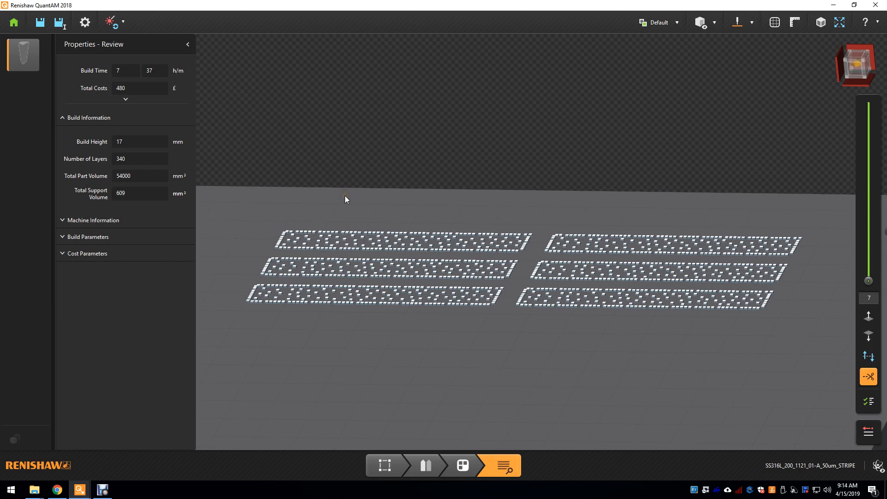